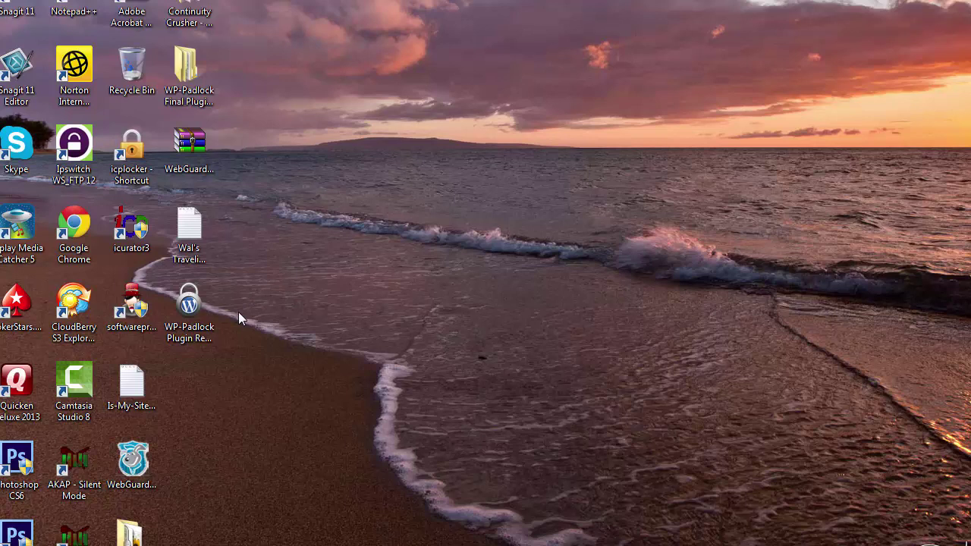
- Launch WP-Padlock Rebrander and choose Don't Have a Key? to open the online registration page
double_click(195, 317)
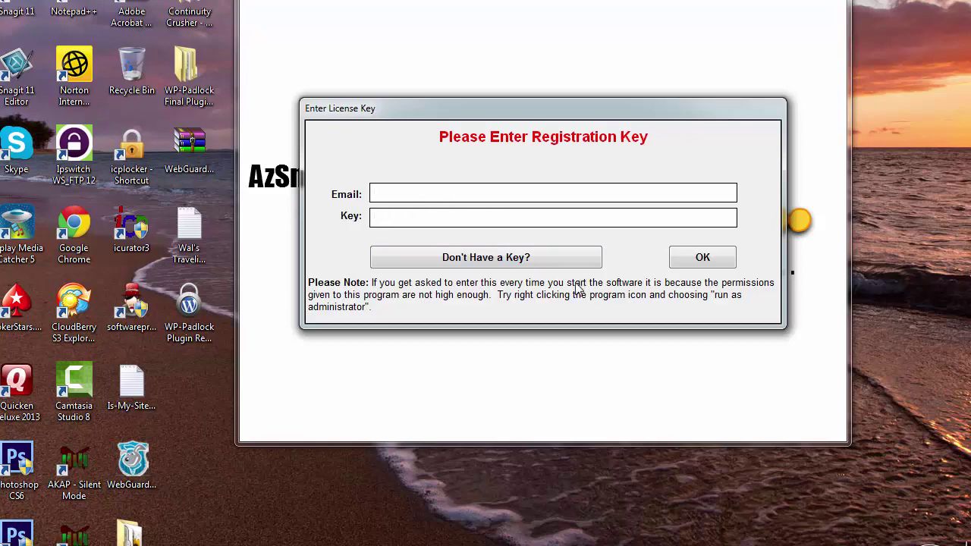
click(524, 264)
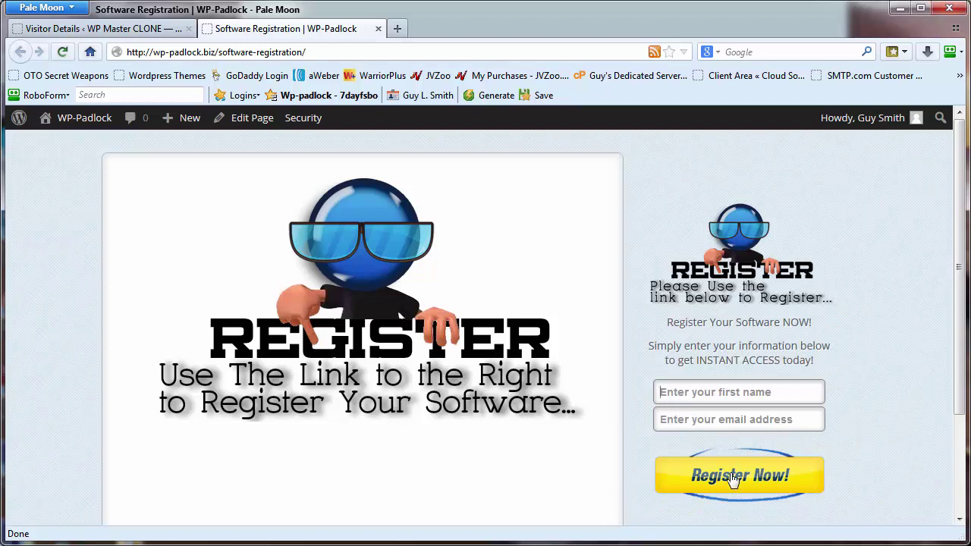
- Minimize Pale Moon once the registration page loads to get back to the license-key prompt
click(901, 9)
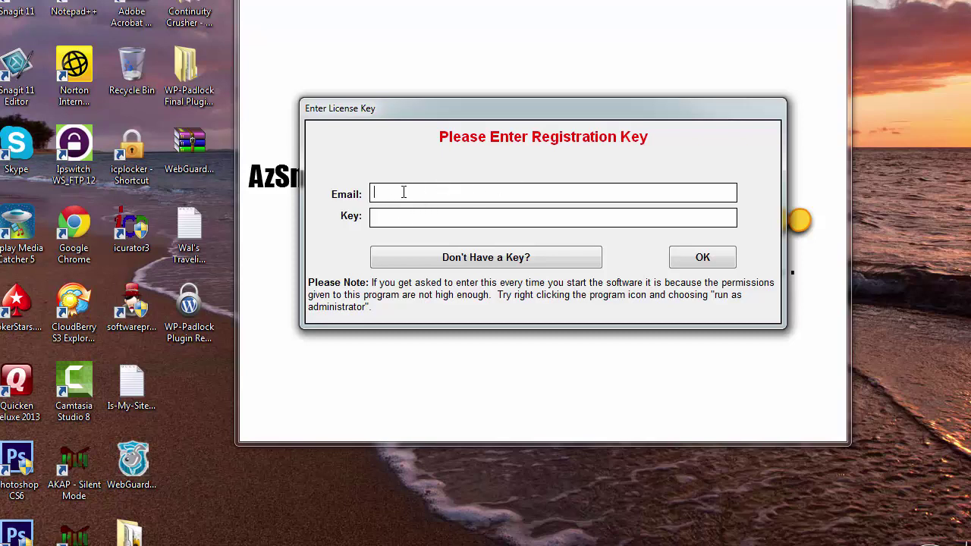
- Enter the registration e-mail address in the license prompt and submit it
click(397, 218)
click(479, 194)
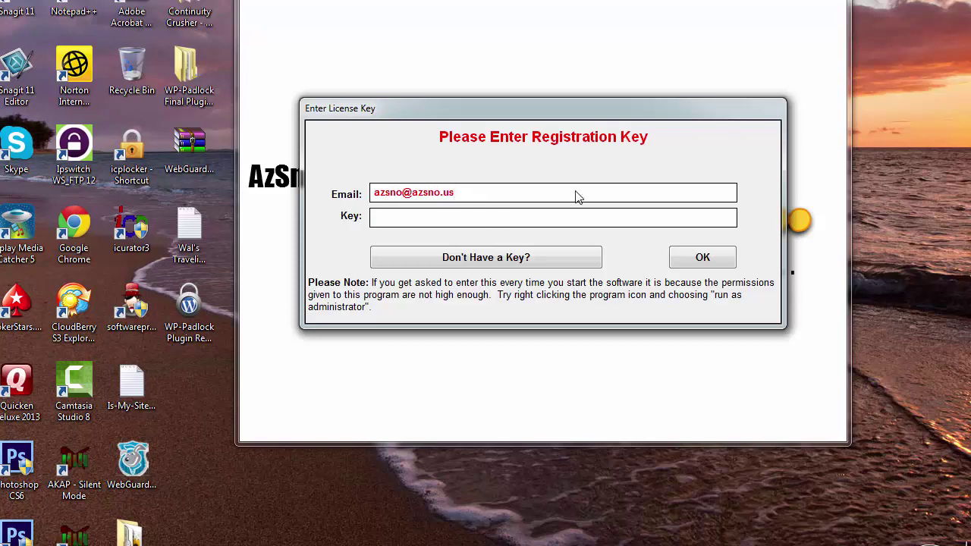
key(Return)
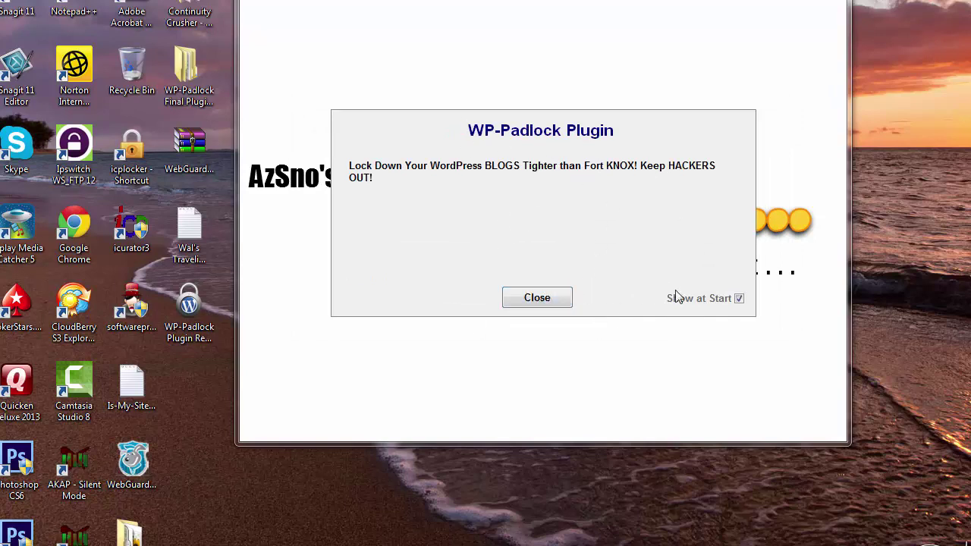
- Close the welcome splash and go to the plugin name field, keeping the name WP-Padlock
click(541, 298)
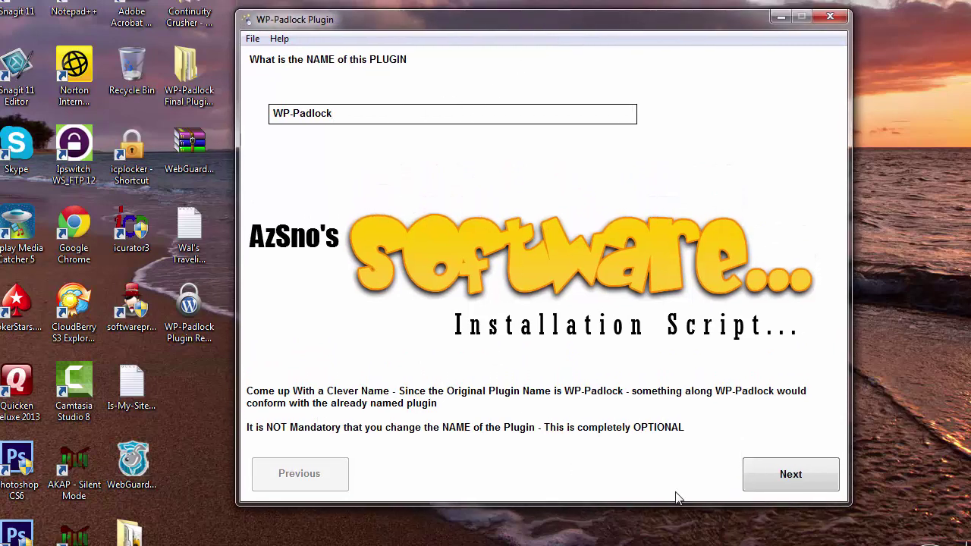
click(349, 112)
click(772, 472)
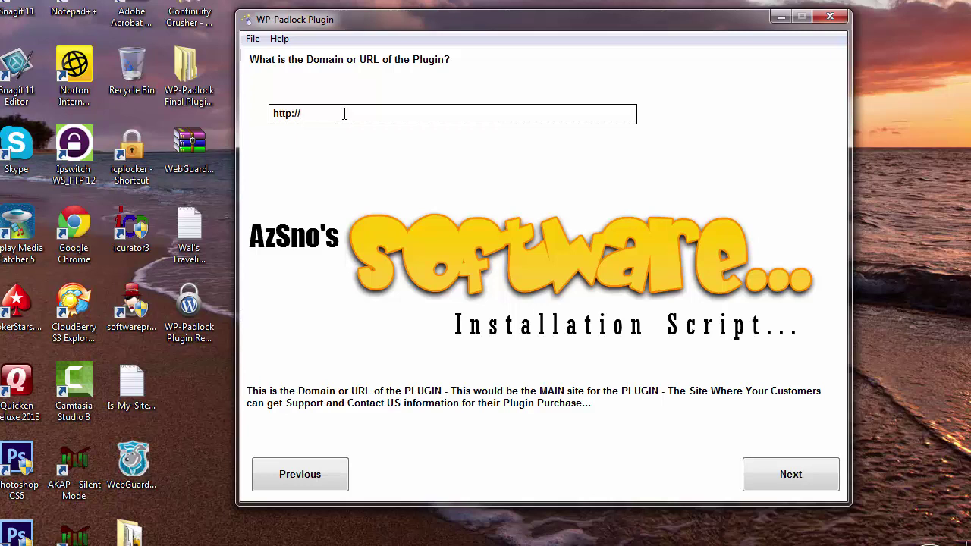
text(sno.com)
click(766, 474)
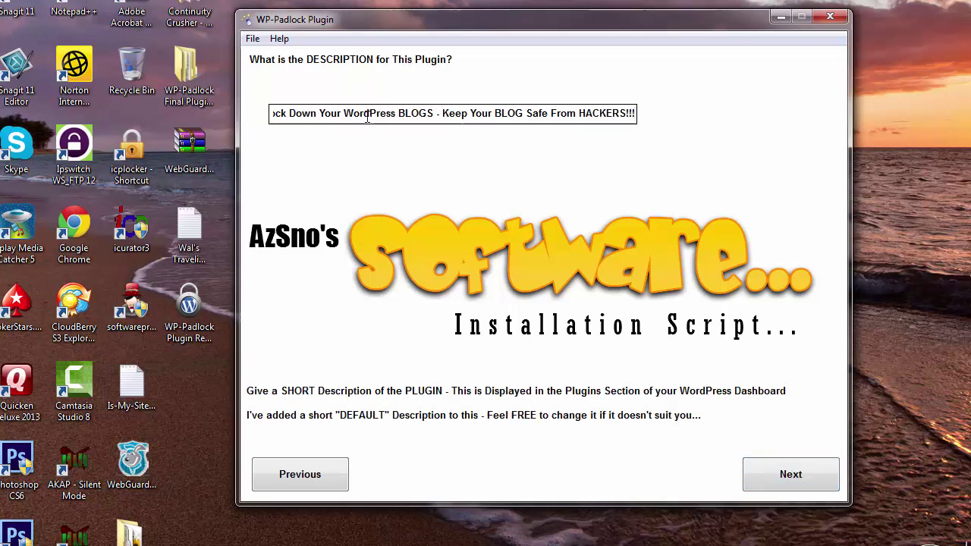
- Review the default 'Lock Down Your WordPress BLOGS…' description, leaving it unchanged
drag(365, 113, 216, 115)
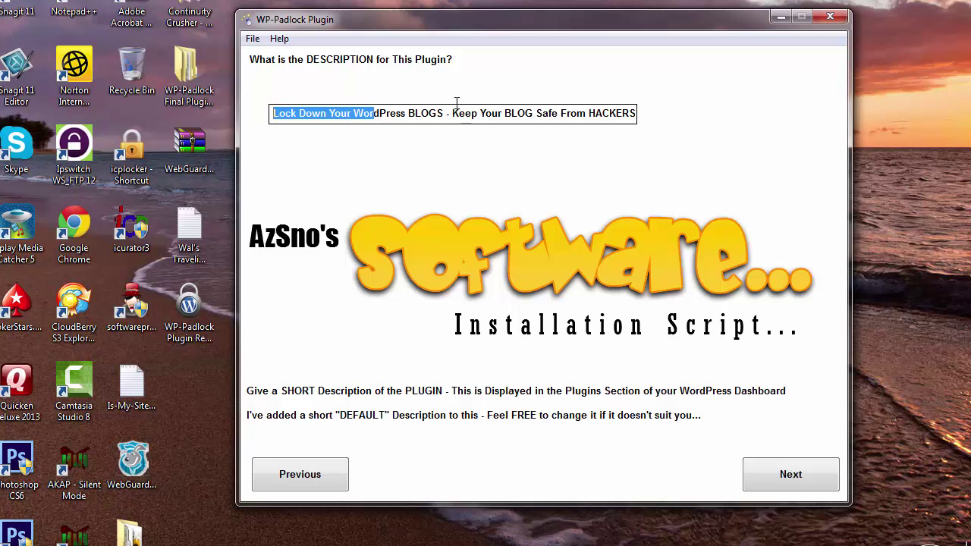
click(346, 114)
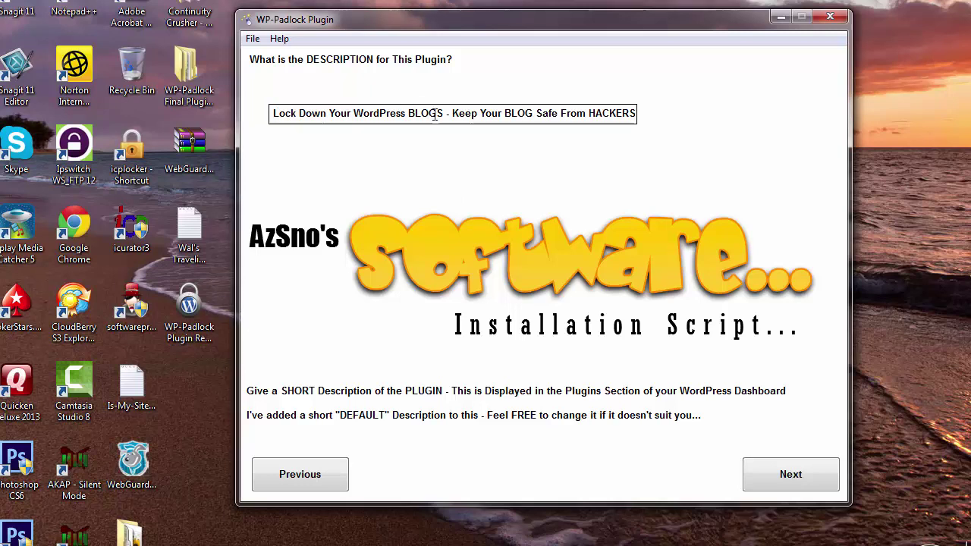
drag(439, 113, 684, 115)
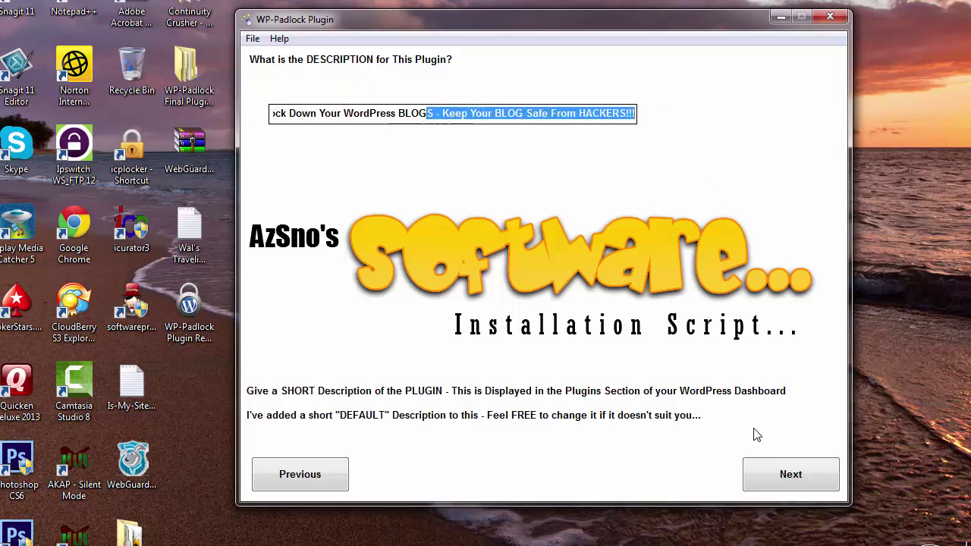
- Set the plugin version to 4.2.86
click(783, 480)
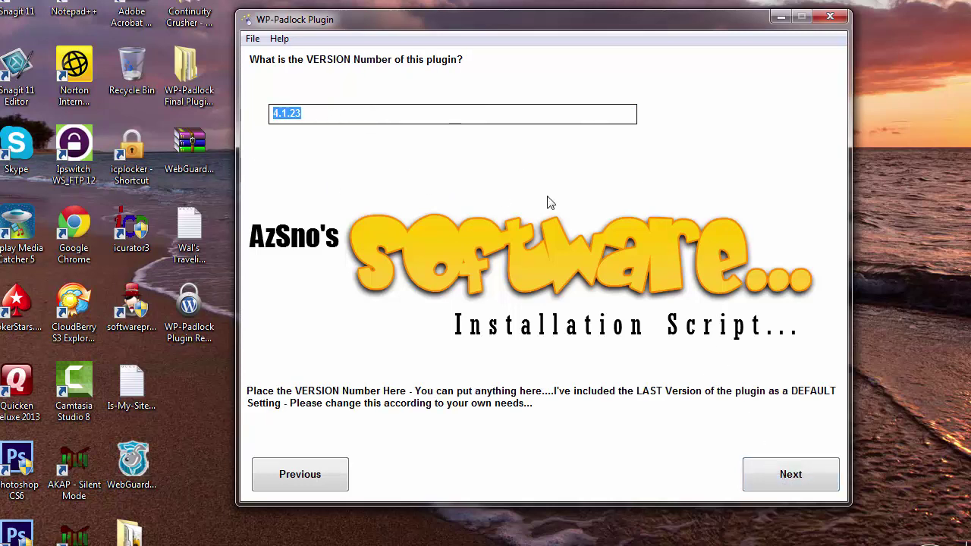
text(4.2)
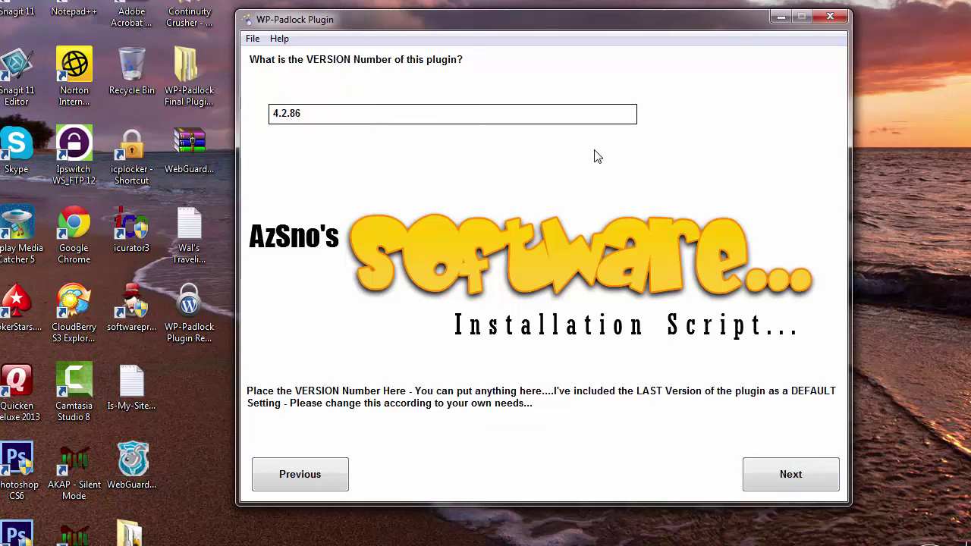
click(786, 474)
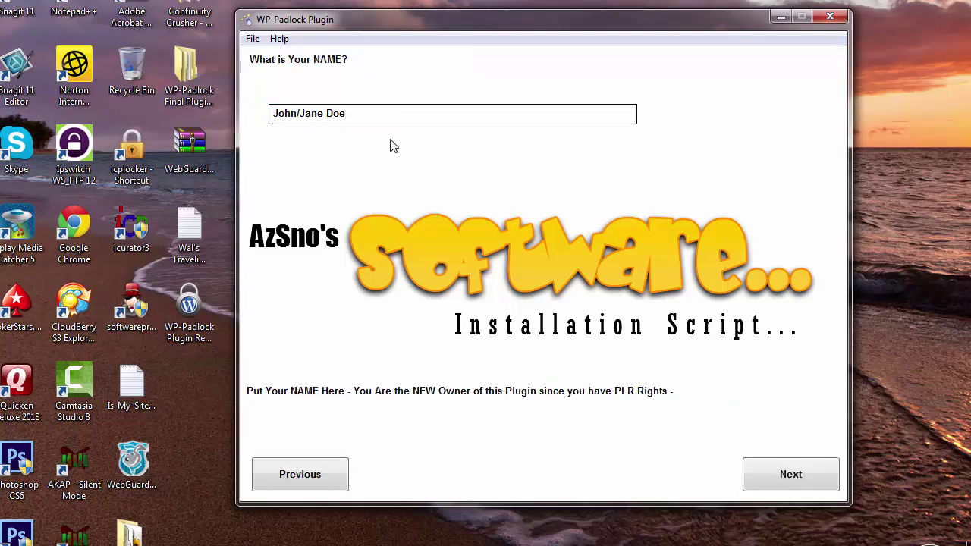
drag(355, 115, 271, 114)
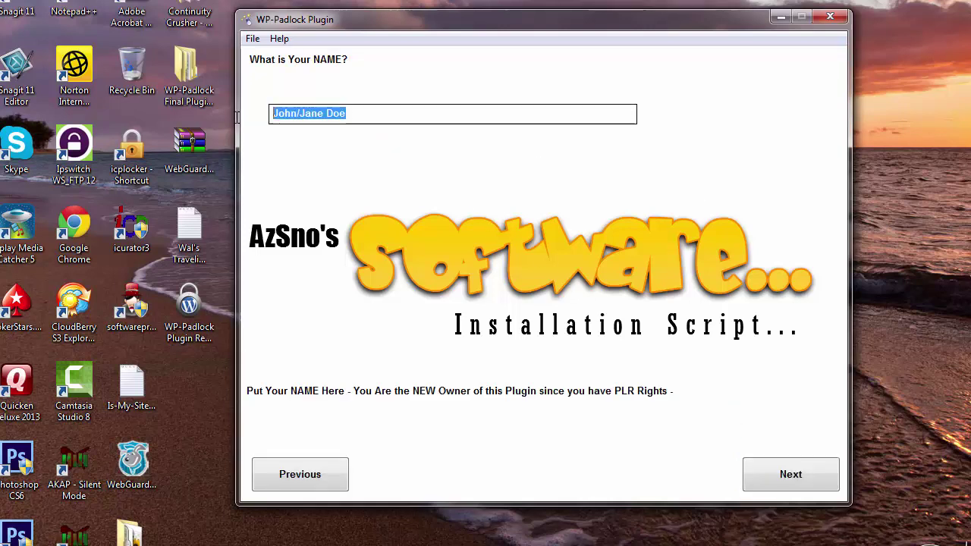
text(AzSno)
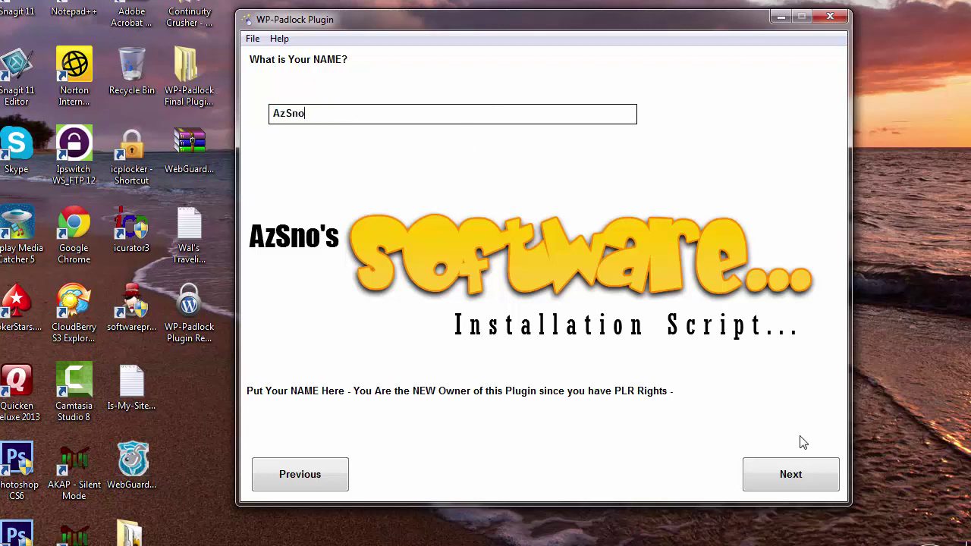
click(771, 473)
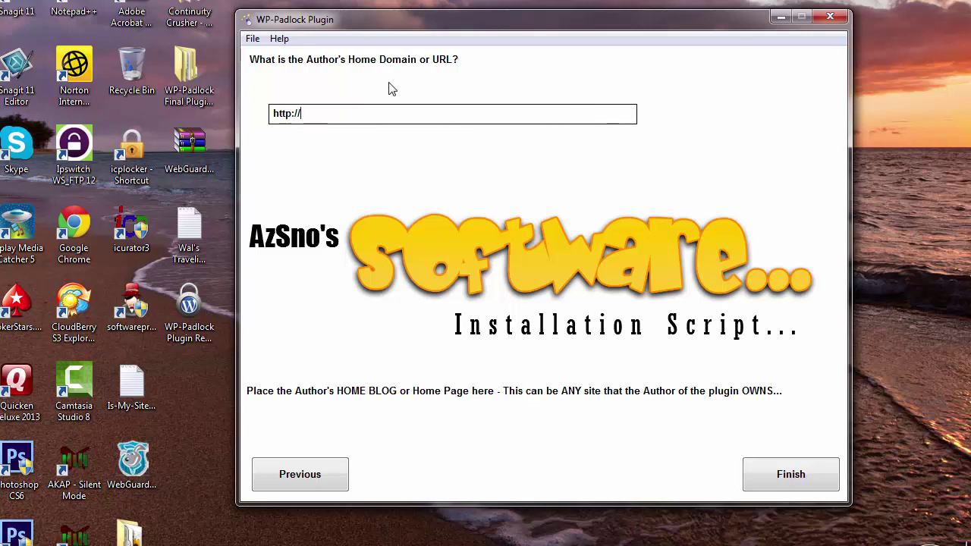
text(azsno.com)
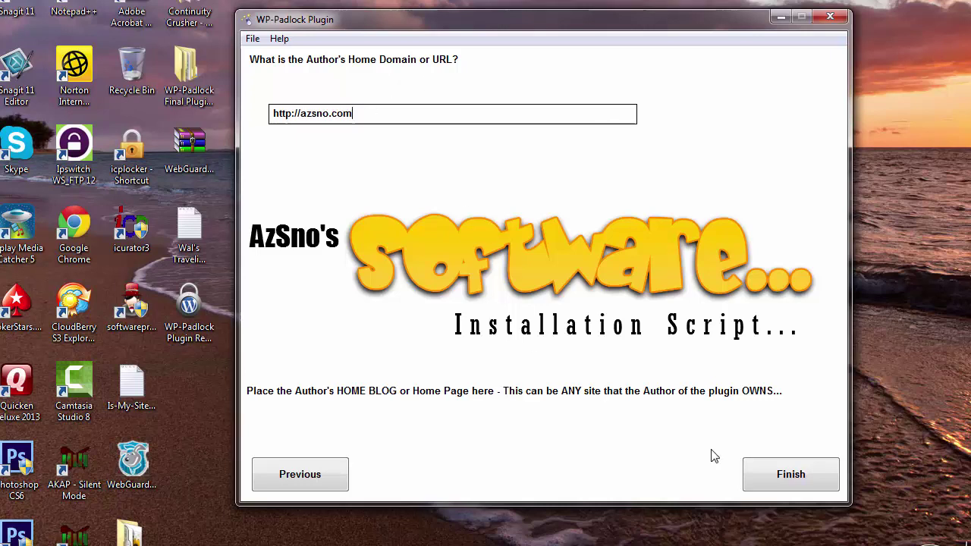
click(766, 486)
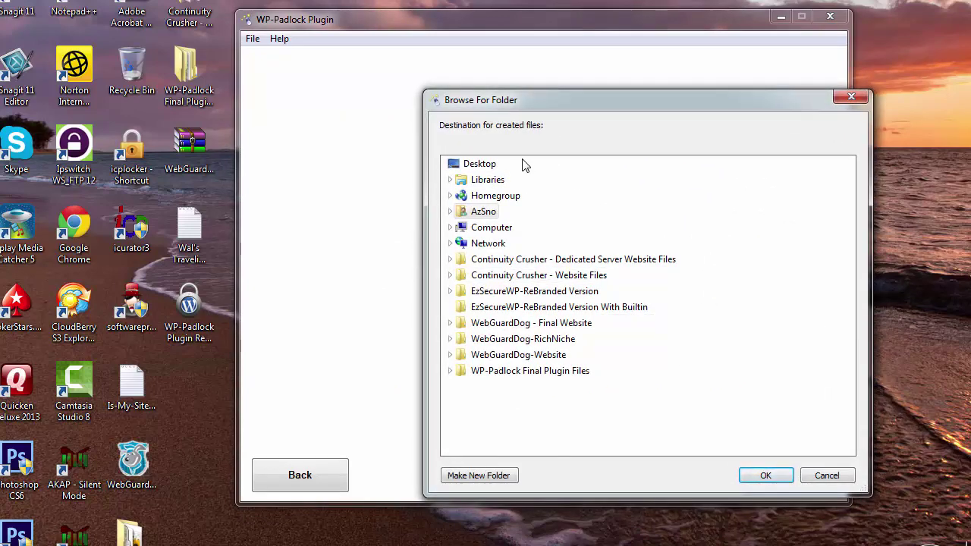
- Make a new Desktop folder 'WP-Padlock-Final DEMO' and output the rebranded files there
click(490, 165)
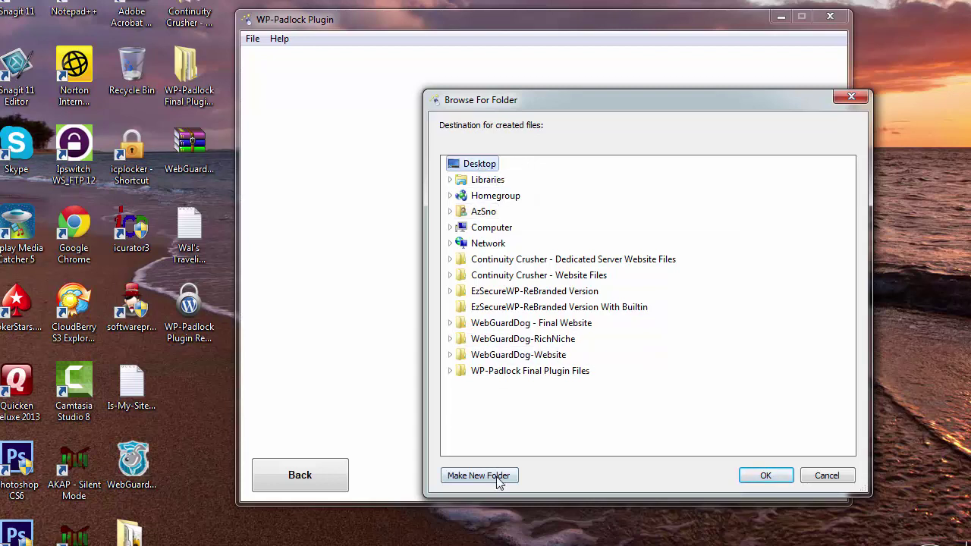
click(472, 476)
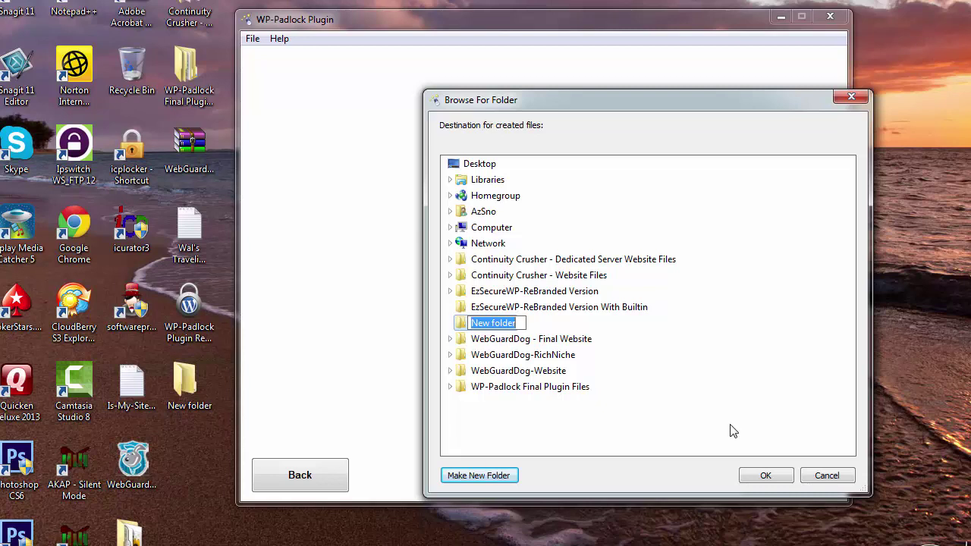
text(WP)
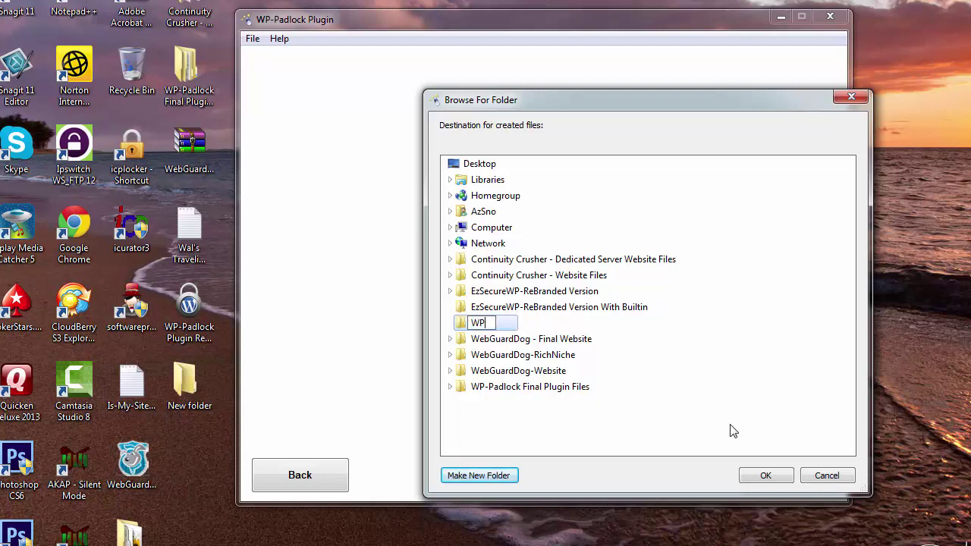
text(-Padlock-Final)
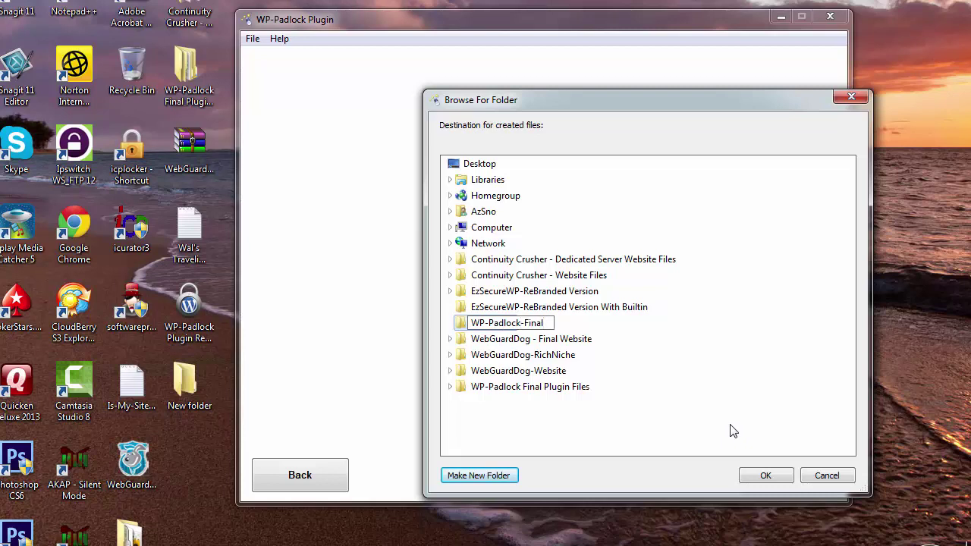
text( DEMO)
key(Return)
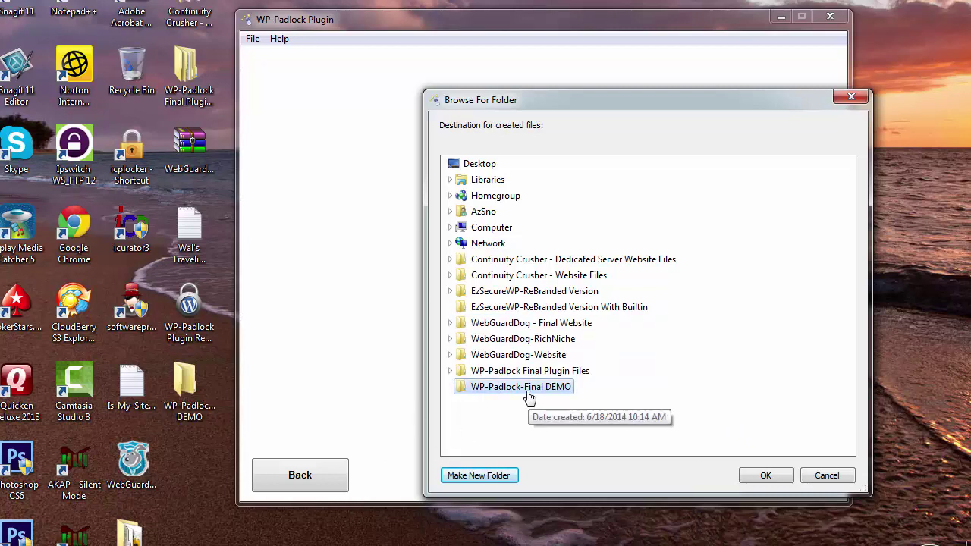
click(767, 476)
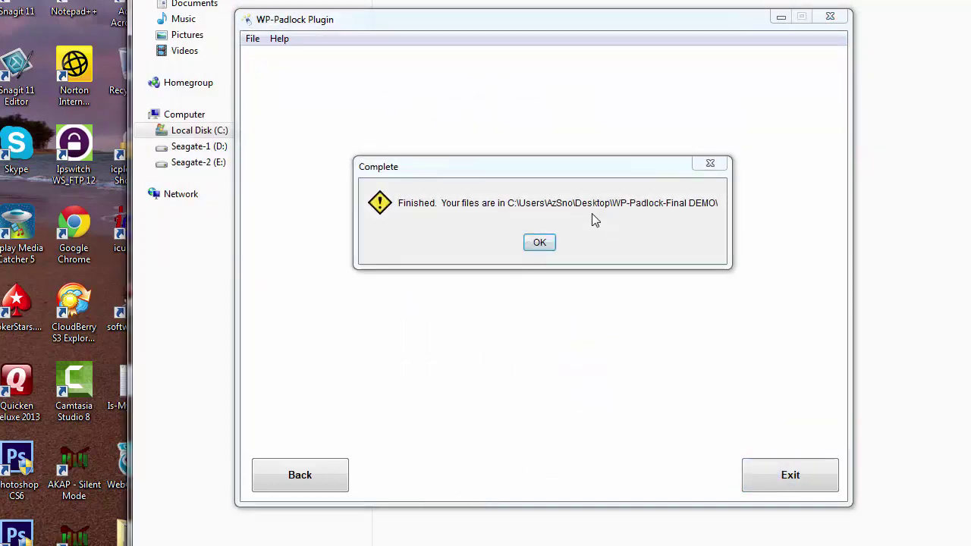
- Close the rebrander and maximize Explorer showing the 38 KB WP-Padlock zip in WP-Padlock-Final DEMO
click(538, 242)
click(790, 478)
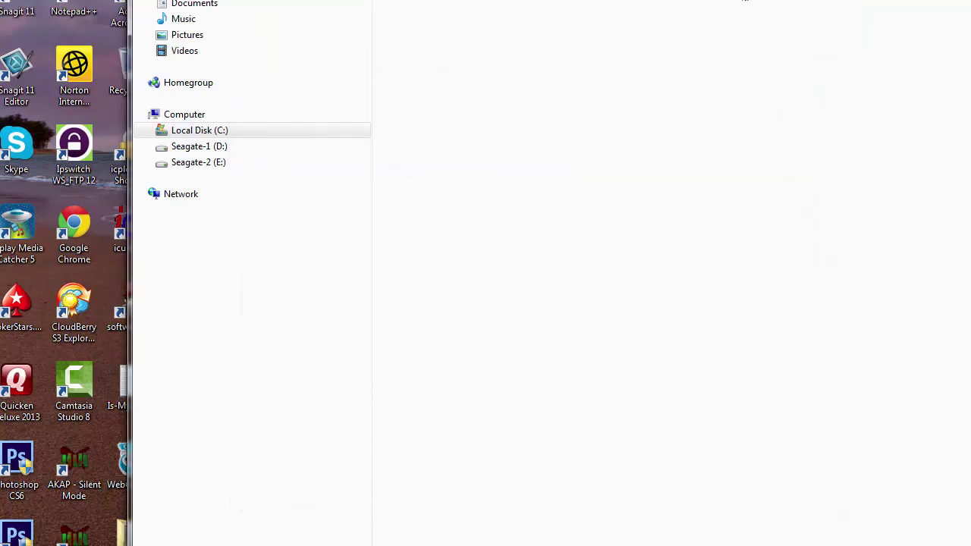
drag(745, 0, 652, 32)
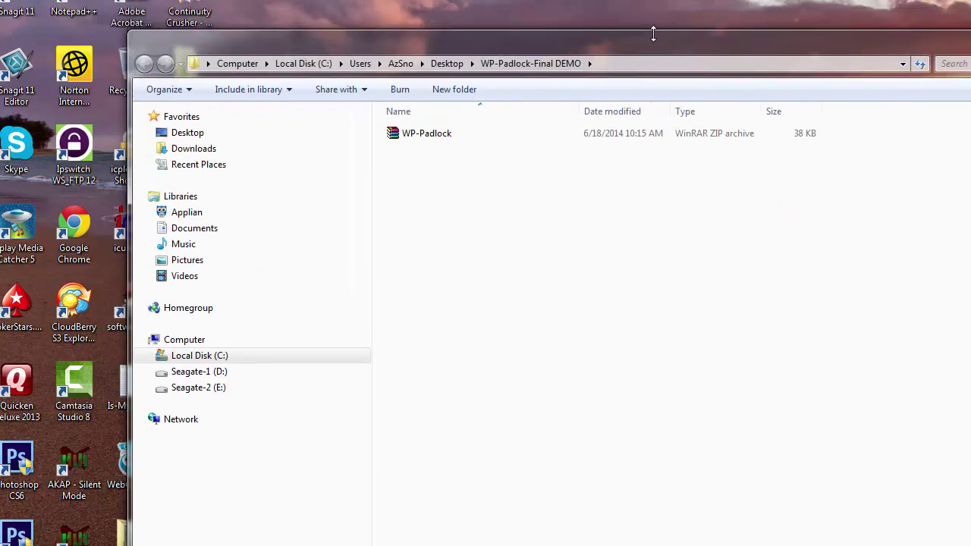
click(464, 136)
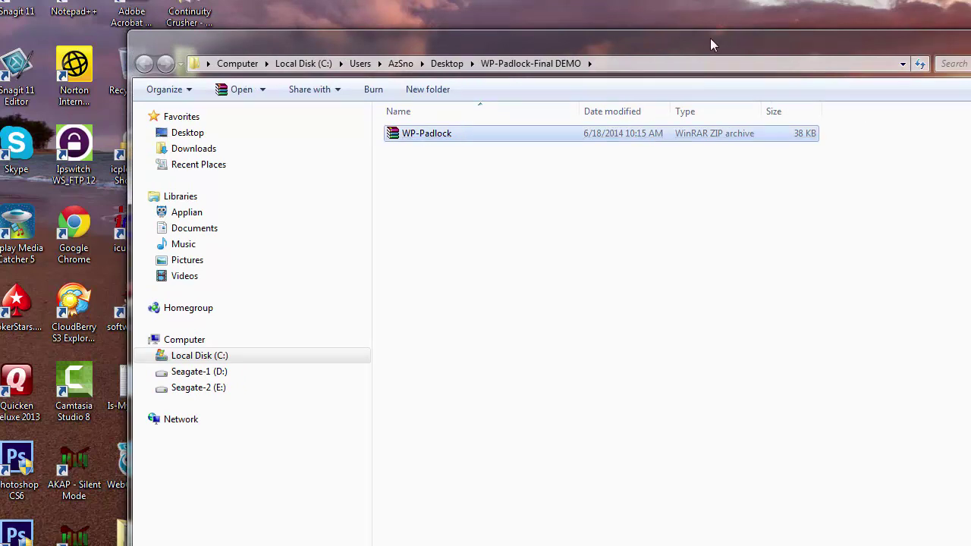
drag(711, 44, 584, 18)
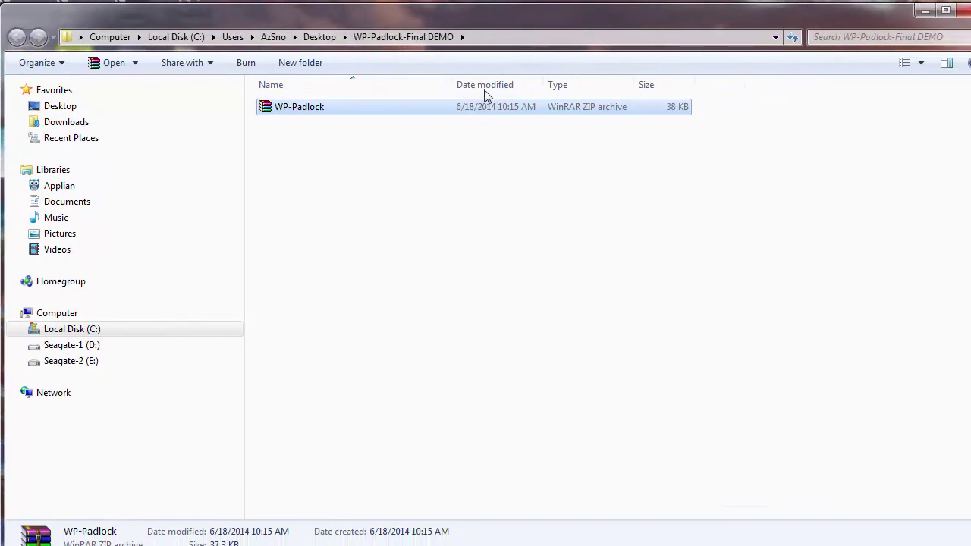